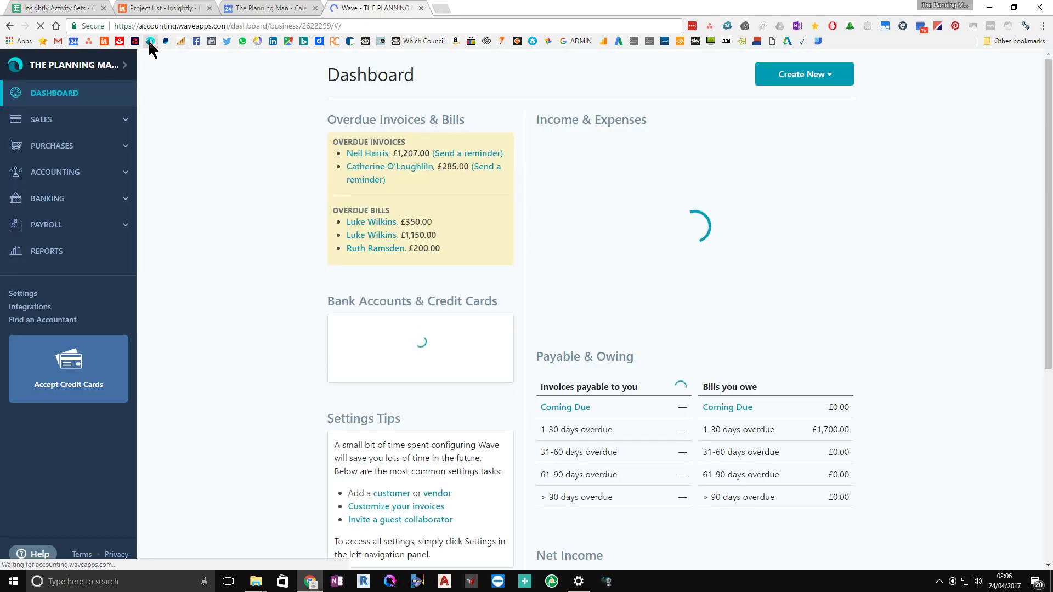
Open the saved £1,035.00 estimate dated 2017-04-24 from the sales estimates.
click(71, 124)
click(50, 144)
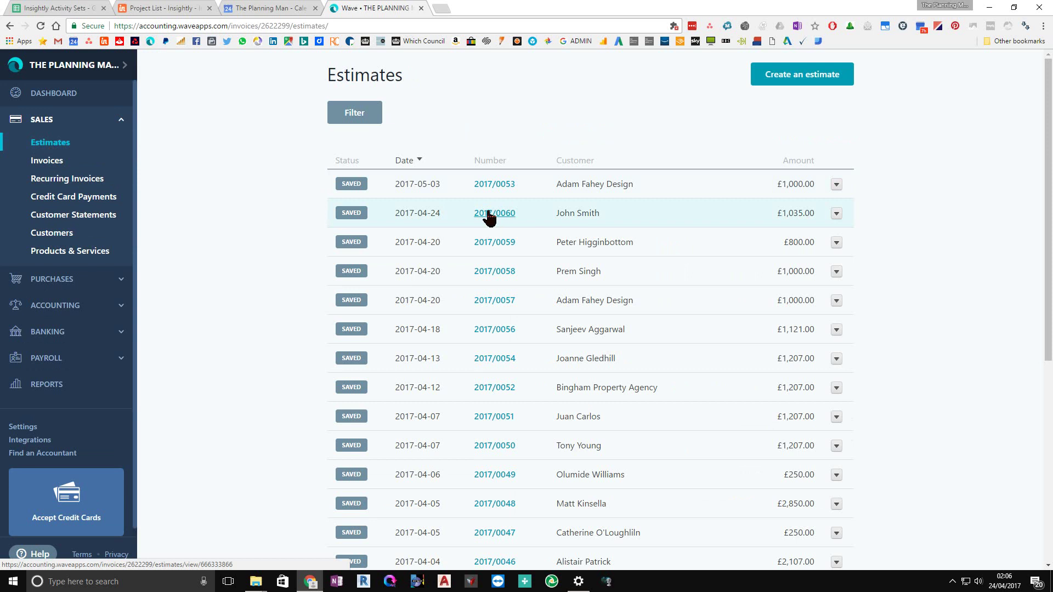
click(488, 215)
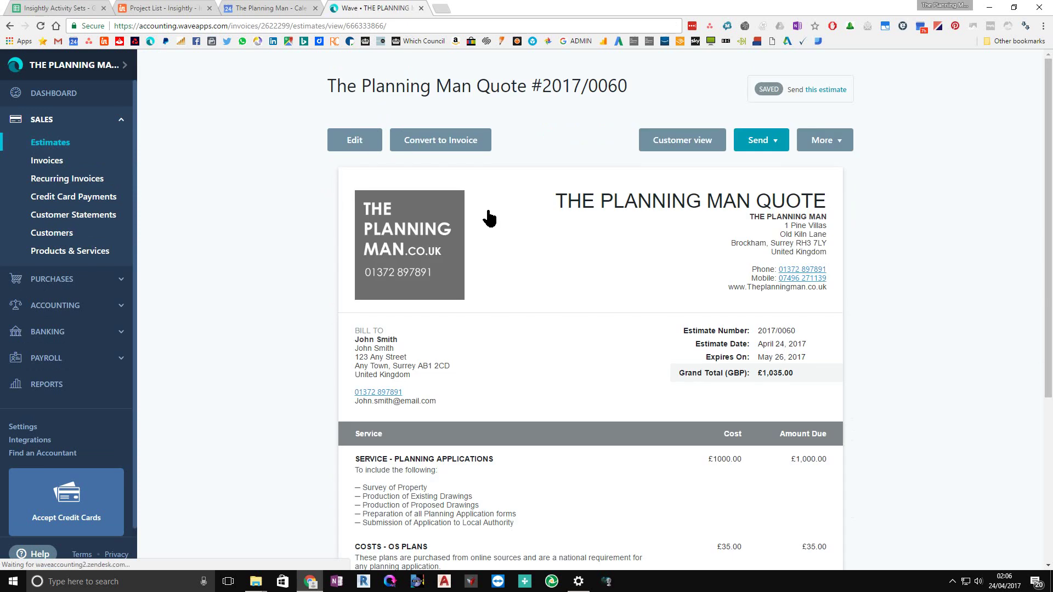
Convert the open estimate to a draft invoice and confirm the conversion.
click(814, 143)
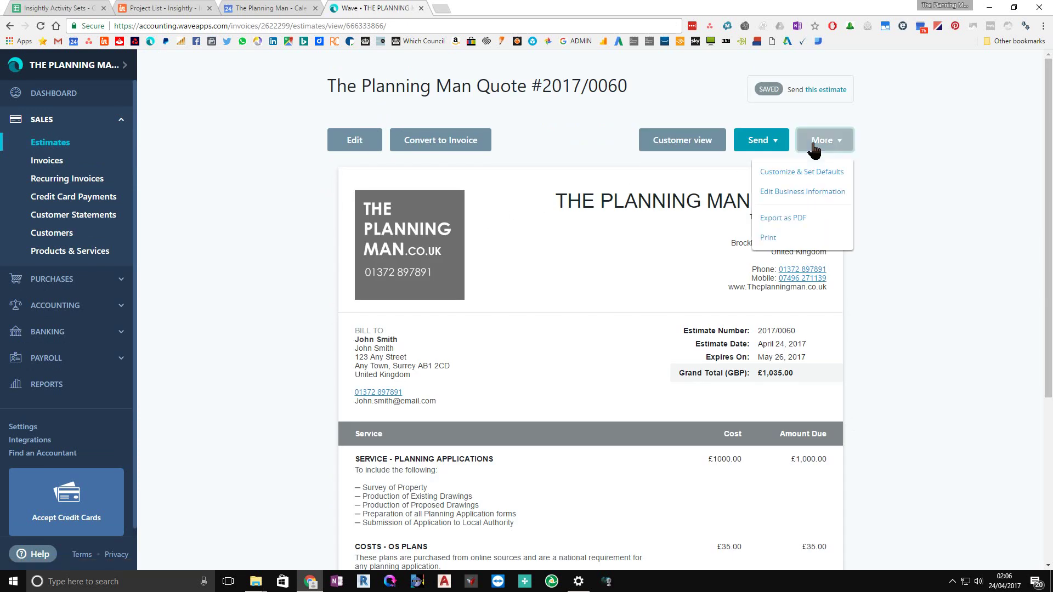
click(930, 132)
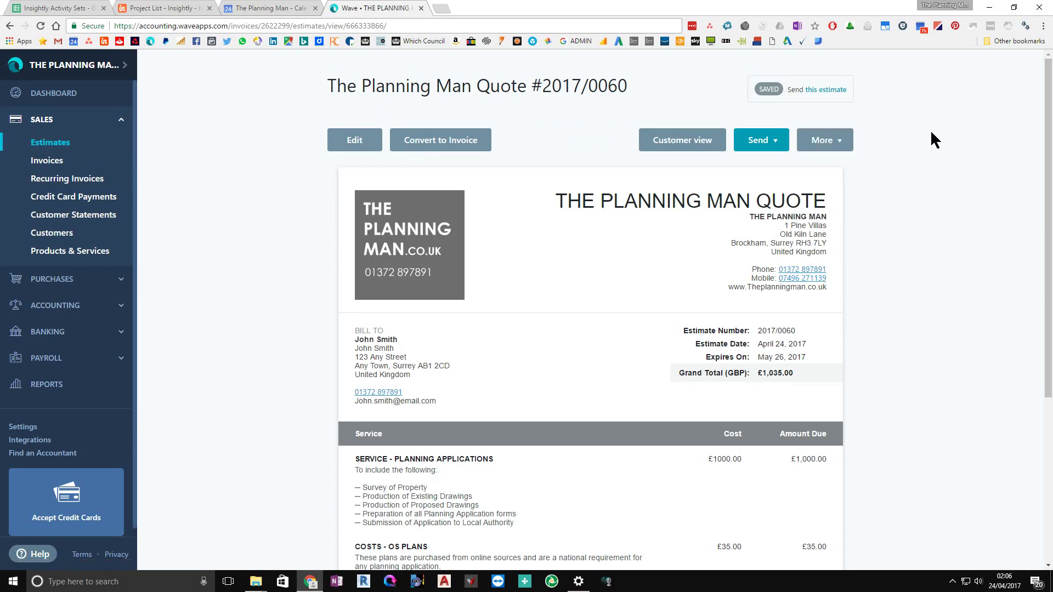
click(470, 144)
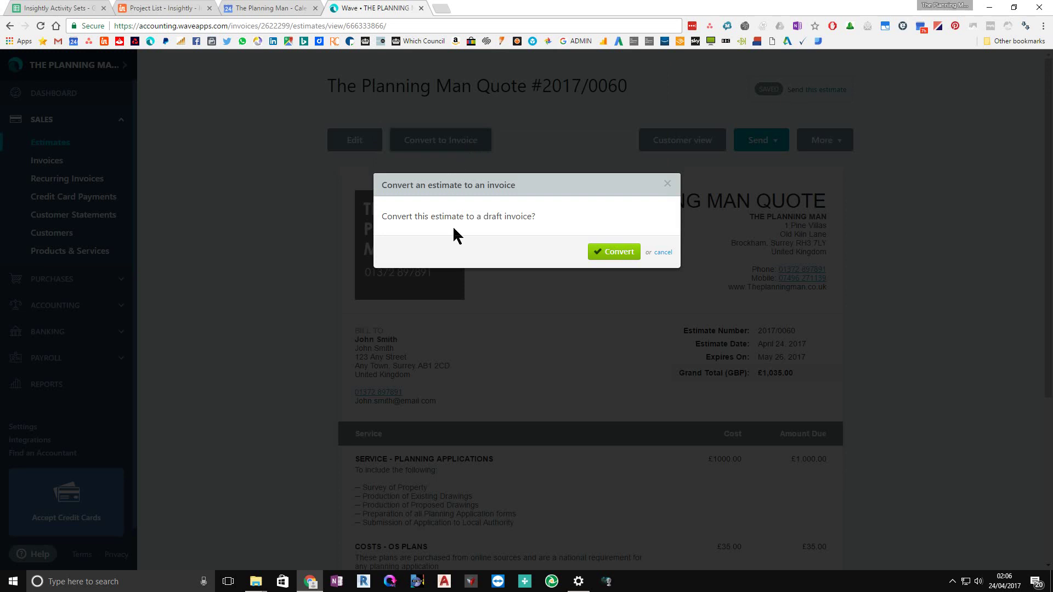
click(614, 252)
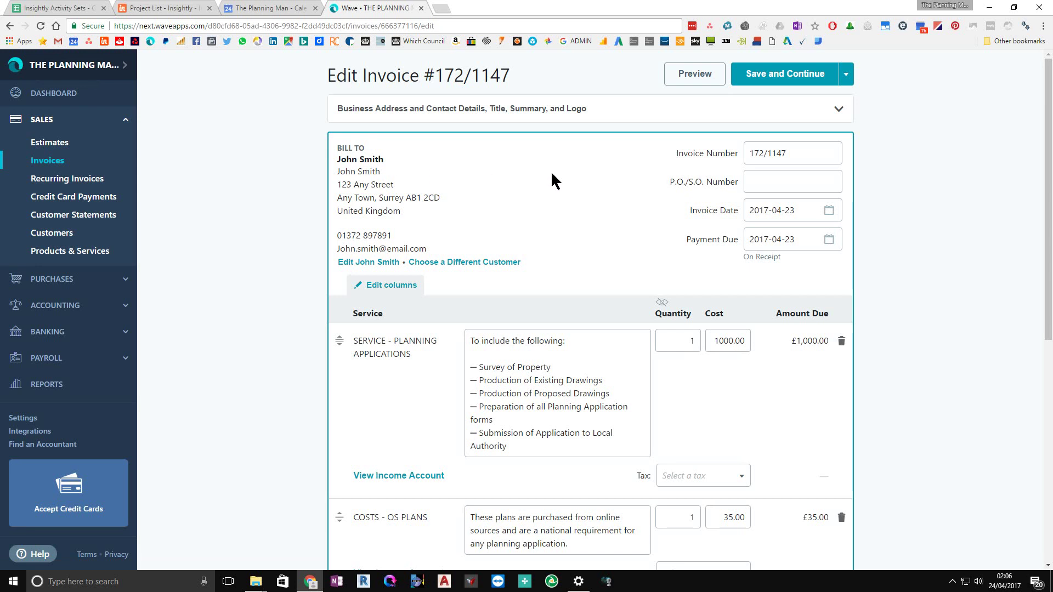
Replace the first three digits of the invoice number with 000 and enter 000 as the P.O./S.O. number.
click(766, 153)
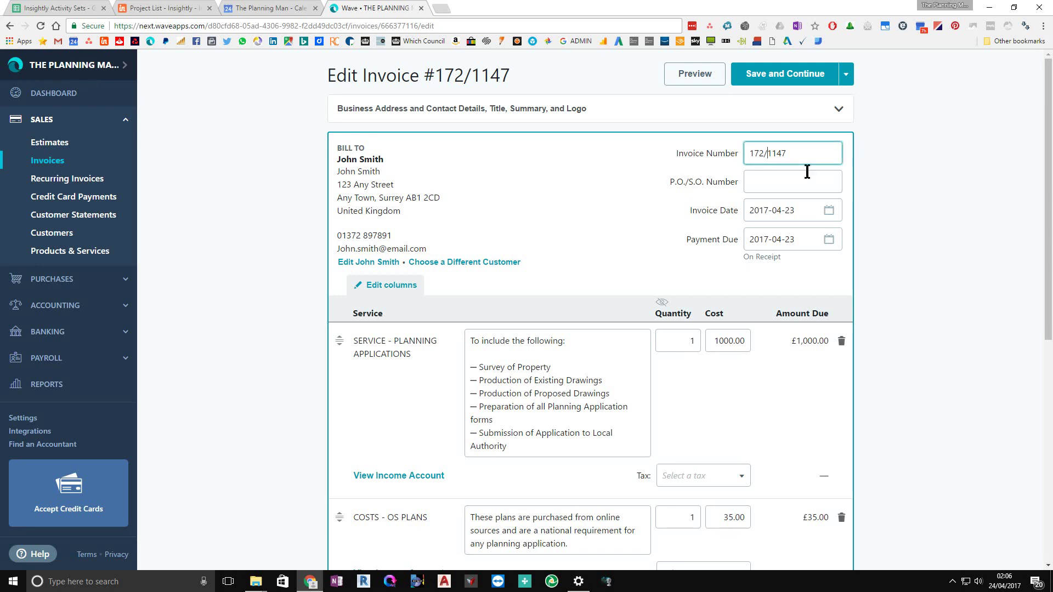
key(shift+Left)
key(shift+Left)
key(shift+Left)
key(shift+Left)
key(Left)
key(shift+Left)
key(shift+Left)
key(shift+Left)
text(000)
click(783, 180)
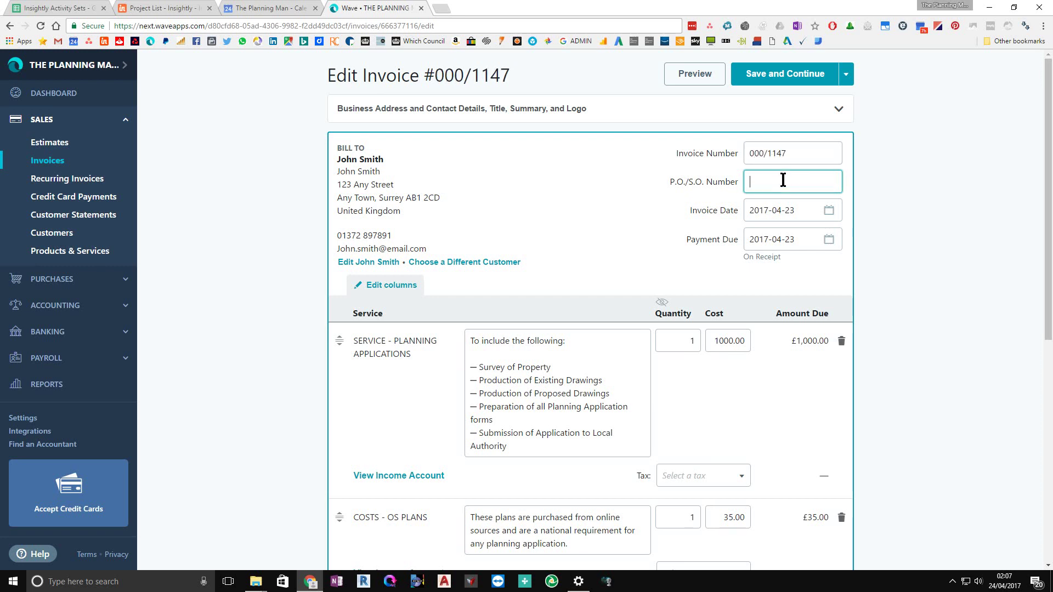
text(000)
Set the invoice date to 2017-05-15 and the payment due date to 2017-06-15.
click(831, 211)
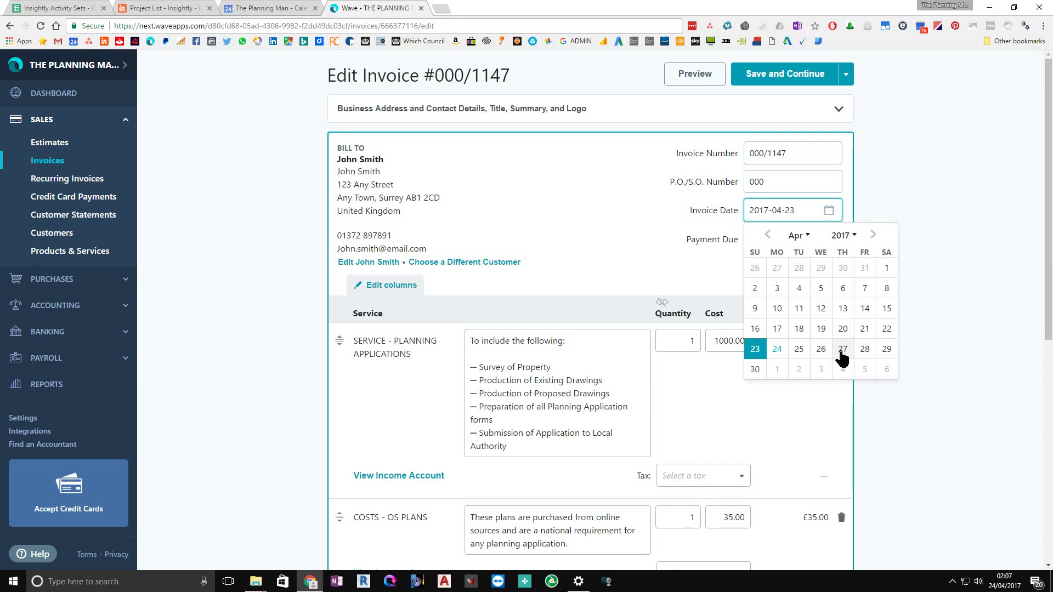
click(872, 236)
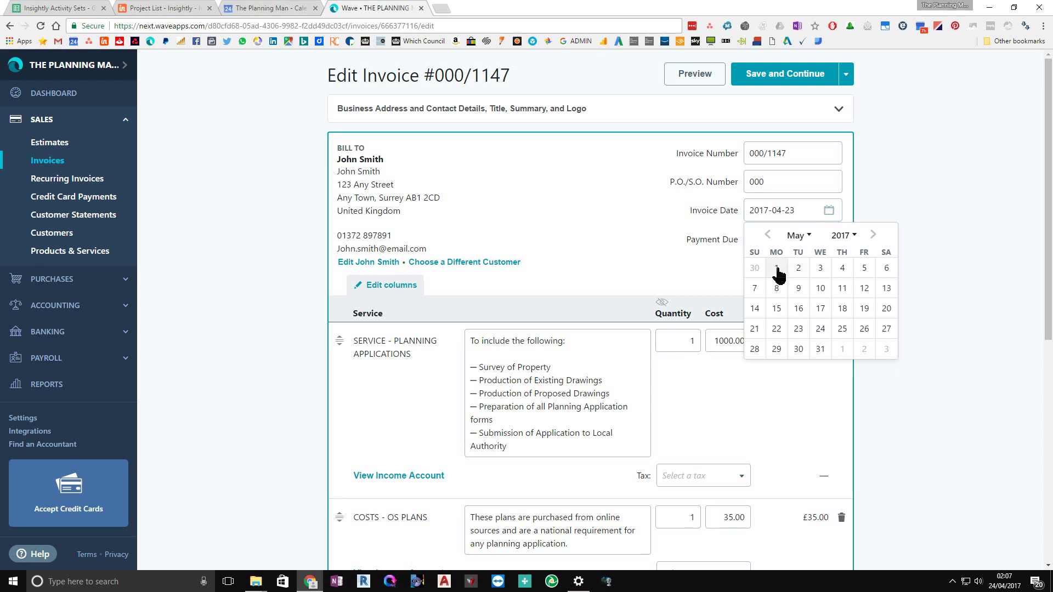
click(778, 310)
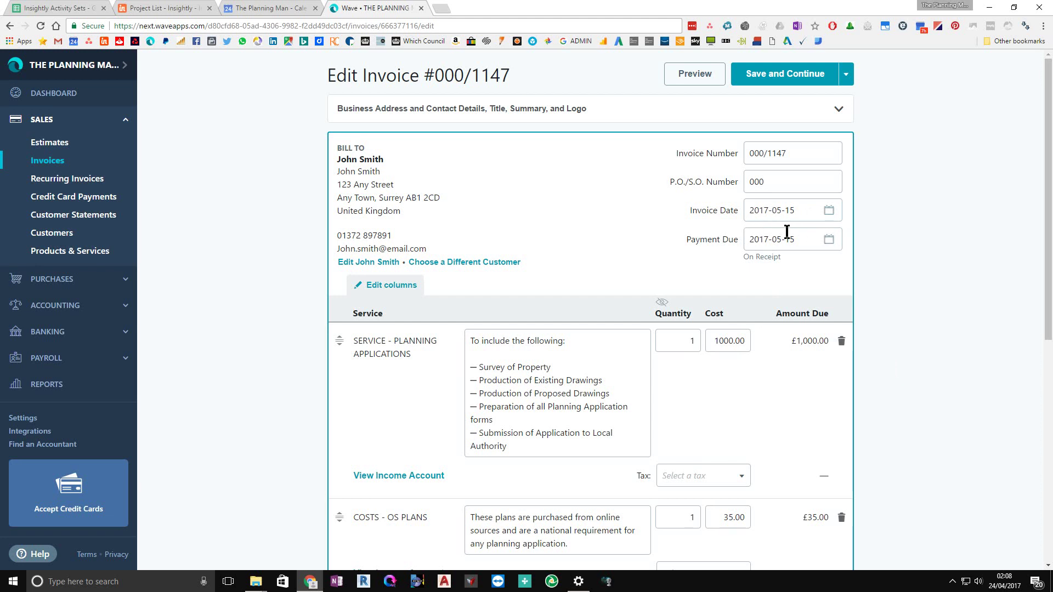
scroll(786, 232, down, 1)
click(828, 184)
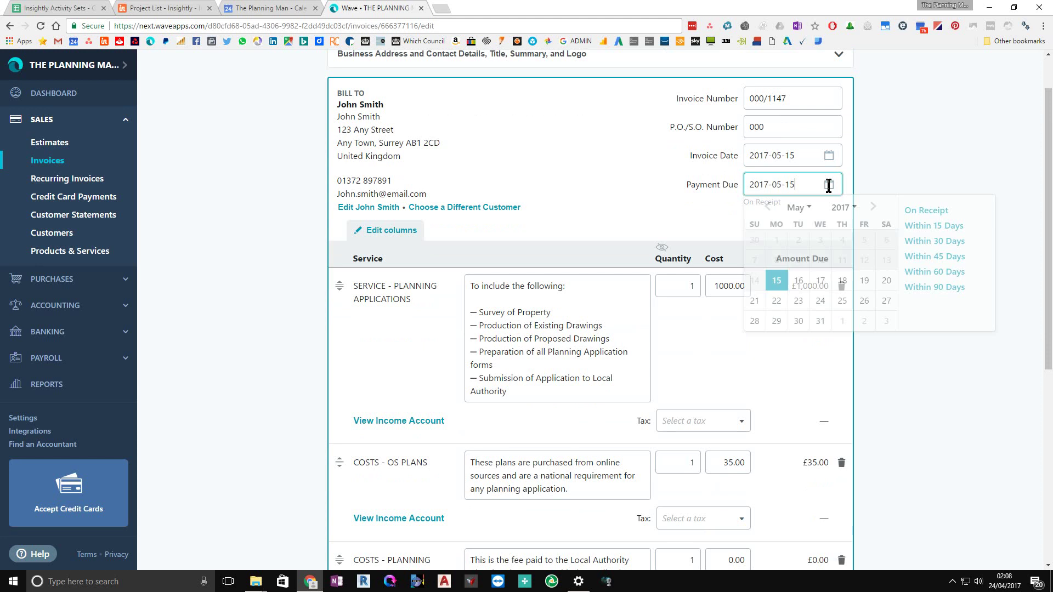
click(873, 211)
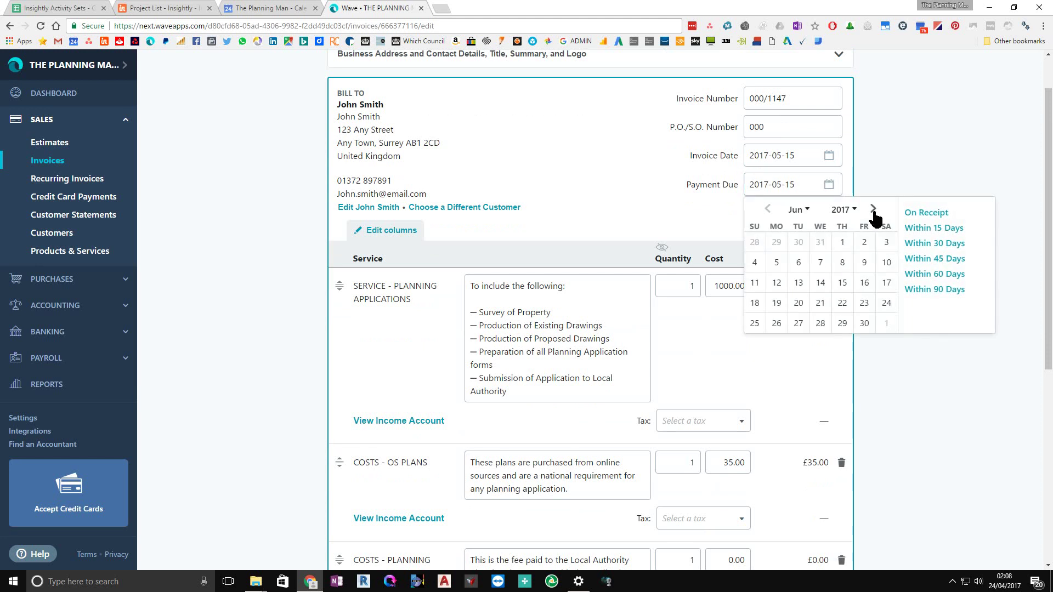
click(841, 285)
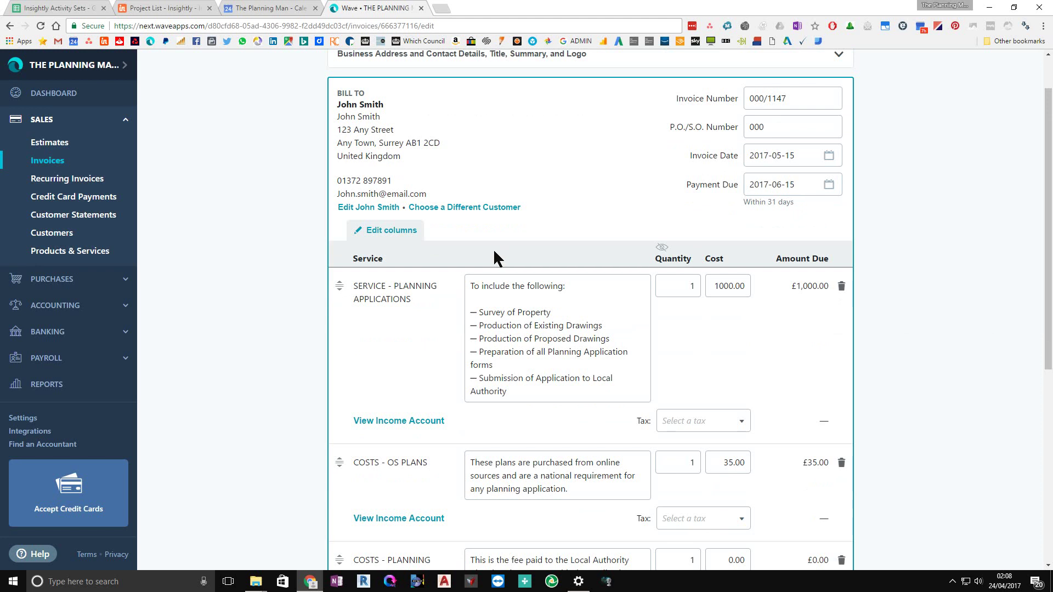
Copy the customer's street and town address from the billing details into the SITE ADDRESS line of the invoice notes.
scroll(496, 252, down, 2)
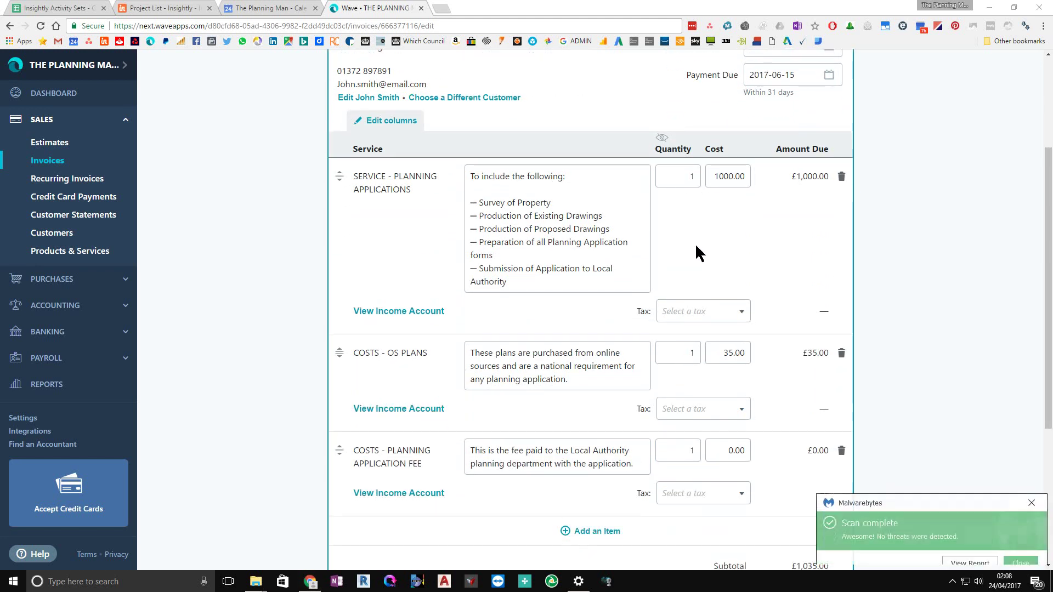
scroll(683, 297, down, 4)
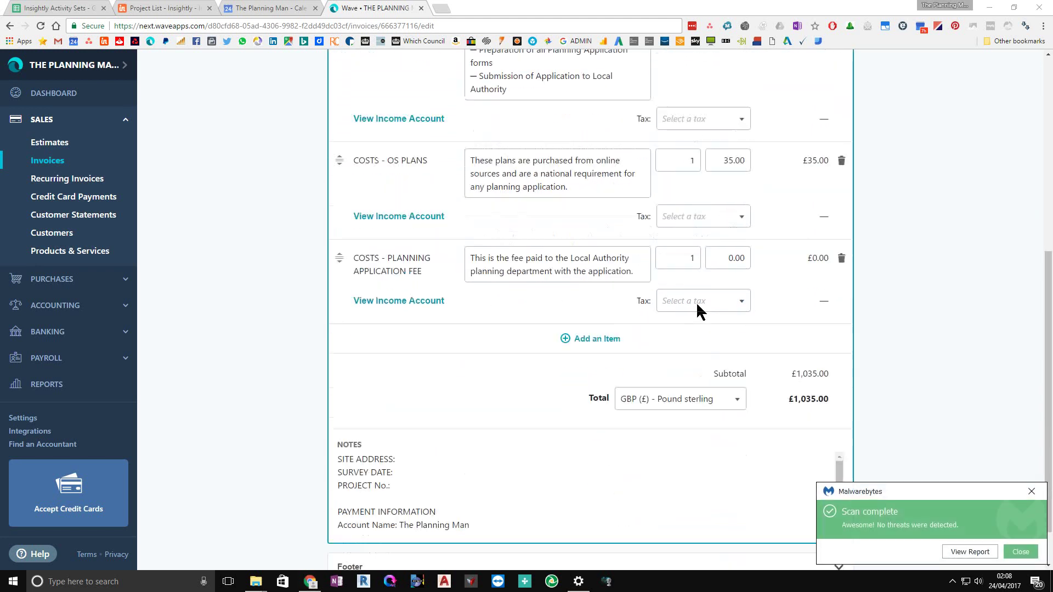
click(1032, 492)
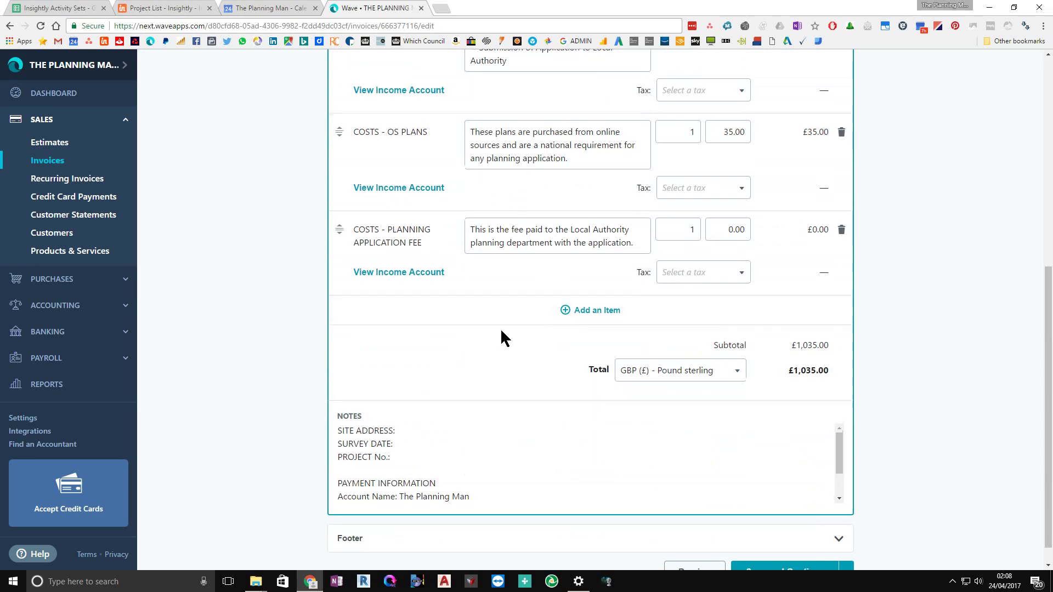
scroll(499, 327, down, 1)
scroll(413, 405, down, 1)
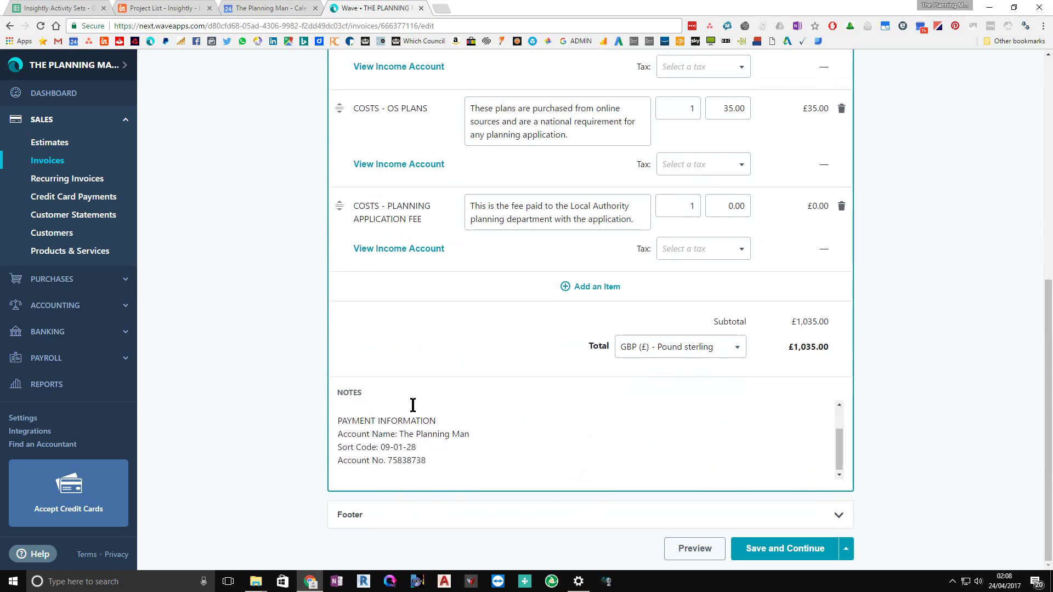
scroll(413, 404, up, 1)
click(415, 424)
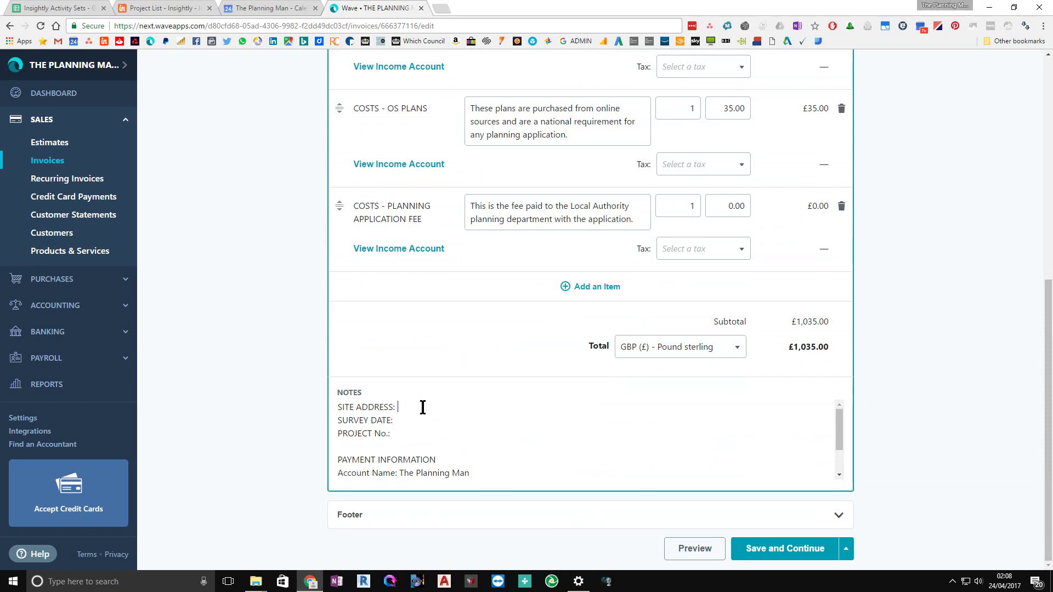
scroll(423, 384, up, 5)
drag(393, 105, 342, 104)
drag(441, 122, 338, 104)
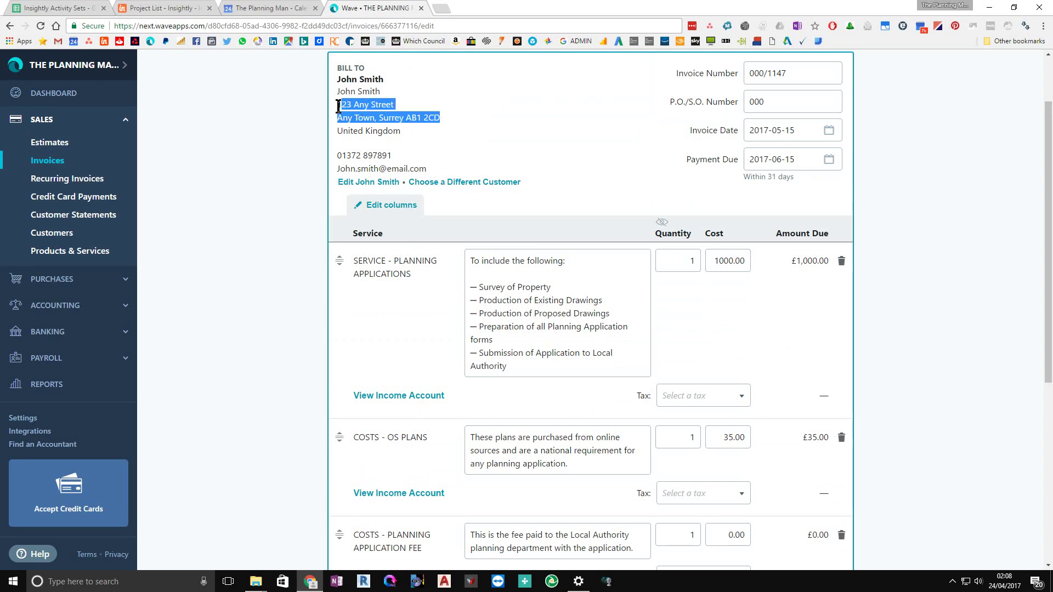
right_click(377, 105)
click(423, 114)
scroll(403, 275, down, 6)
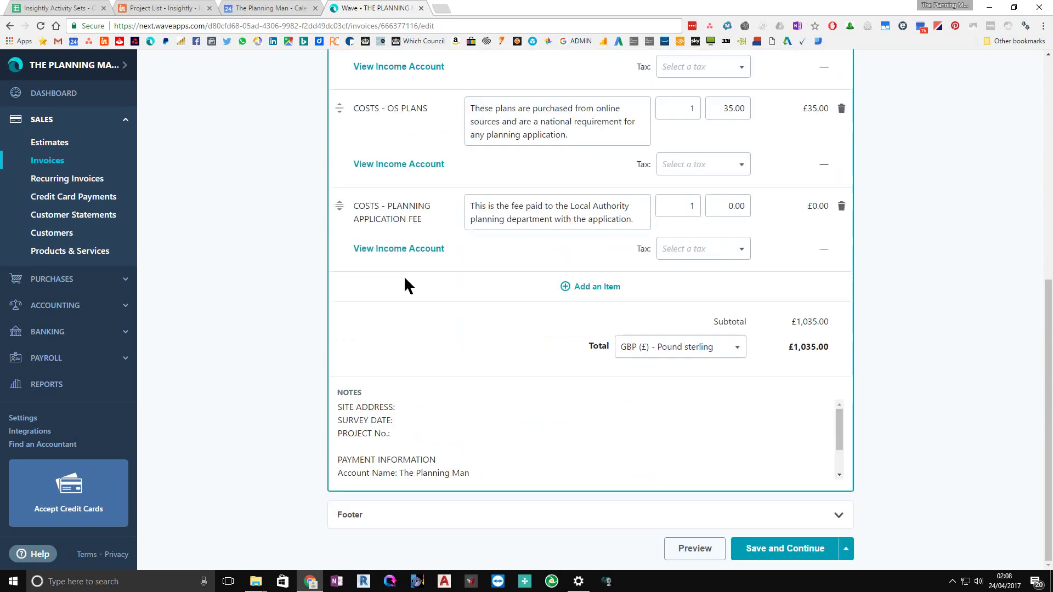
right_click(407, 403)
click(454, 249)
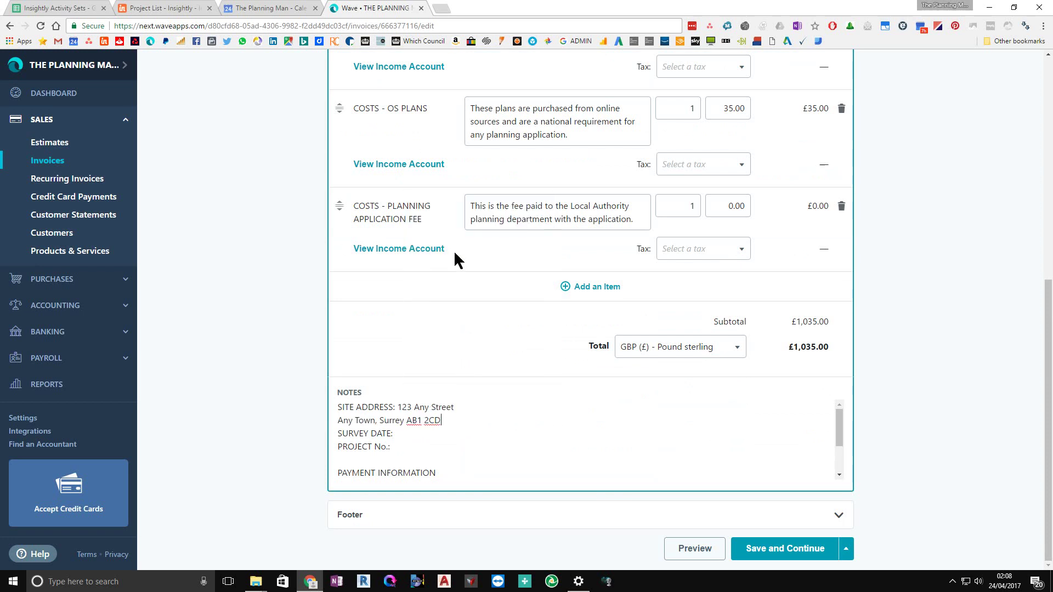
Fill in the invoice notes with survey date 1/5/17 and project number 123.
click(408, 433)
text(1/5/17)
click(407, 451)
text(123)
Save the edited draft invoice and return to the business dashboard.
scroll(527, 429, down, 2)
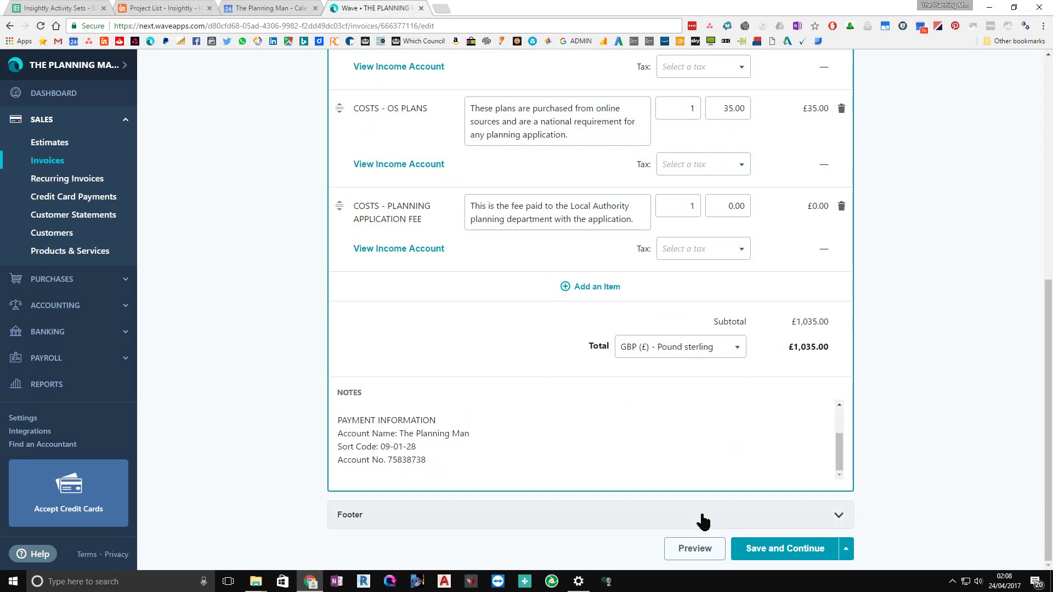
click(779, 547)
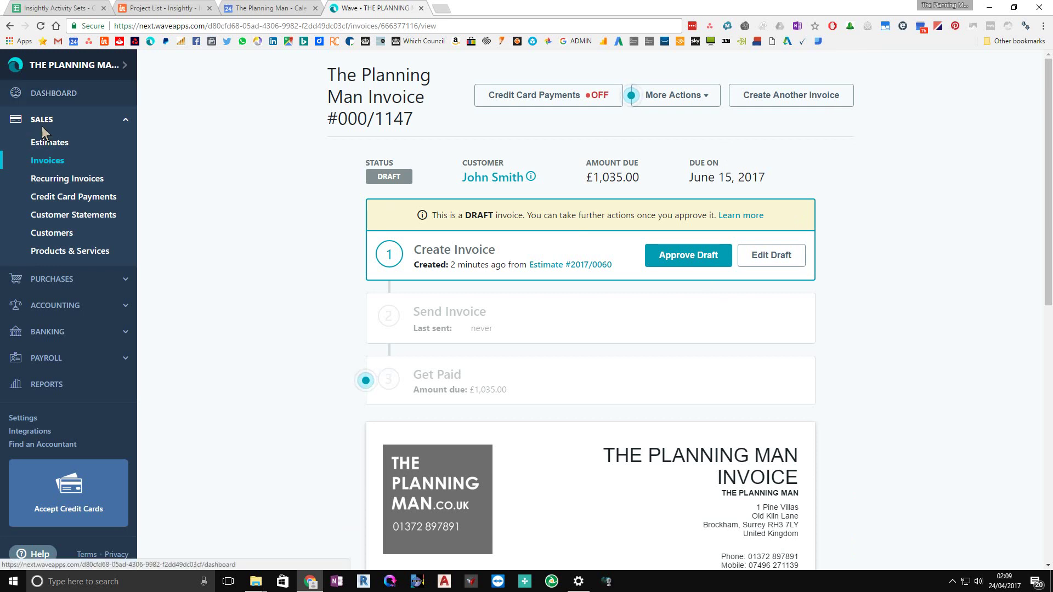
click(41, 95)
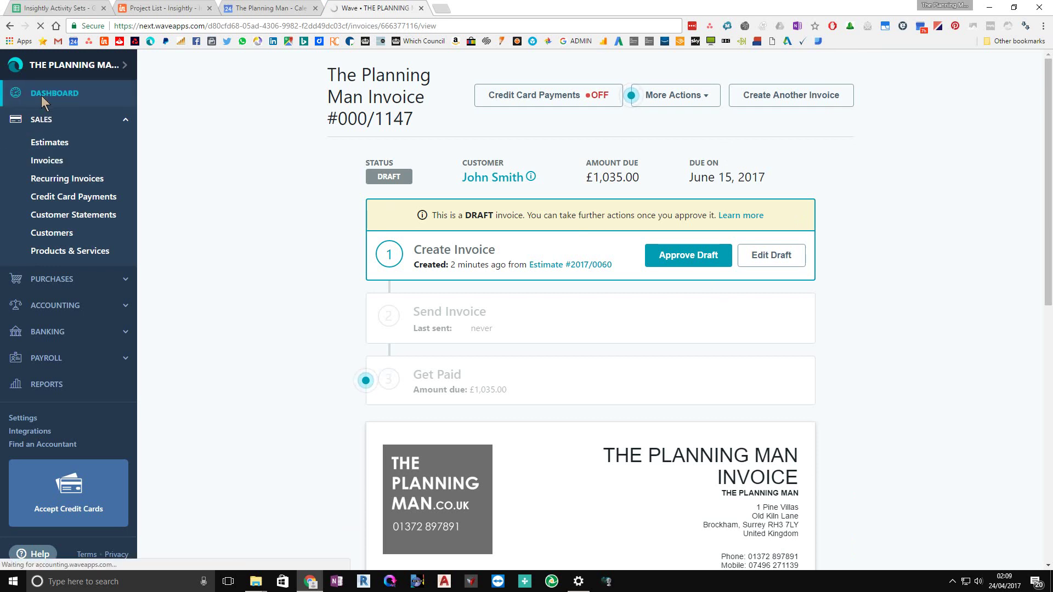